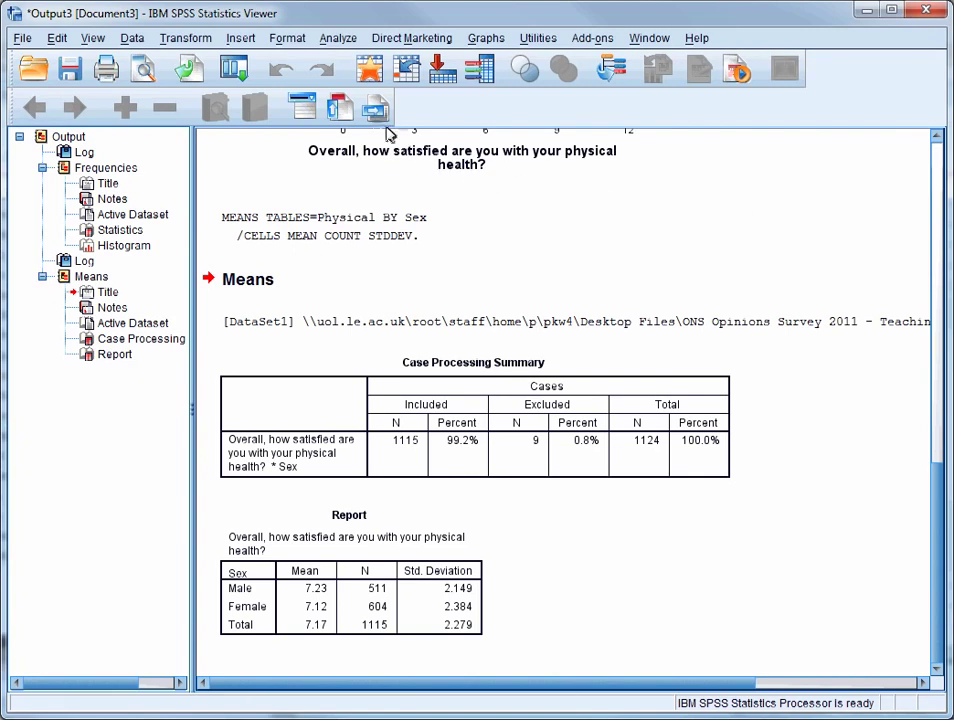
- Reopen the Means procedure for physical health satisfaction by Sex and add Median to its cell statistics
{"action": "left_click", "coordinate": [339, 40]}
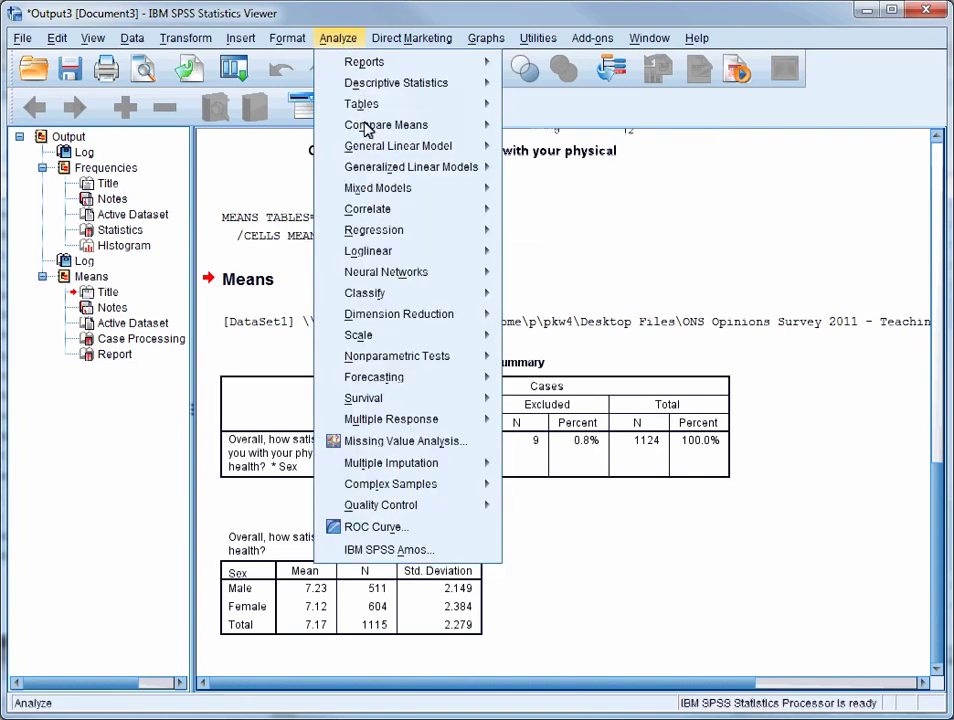
{"action": "mouse_move", "coordinate": [425, 125]}
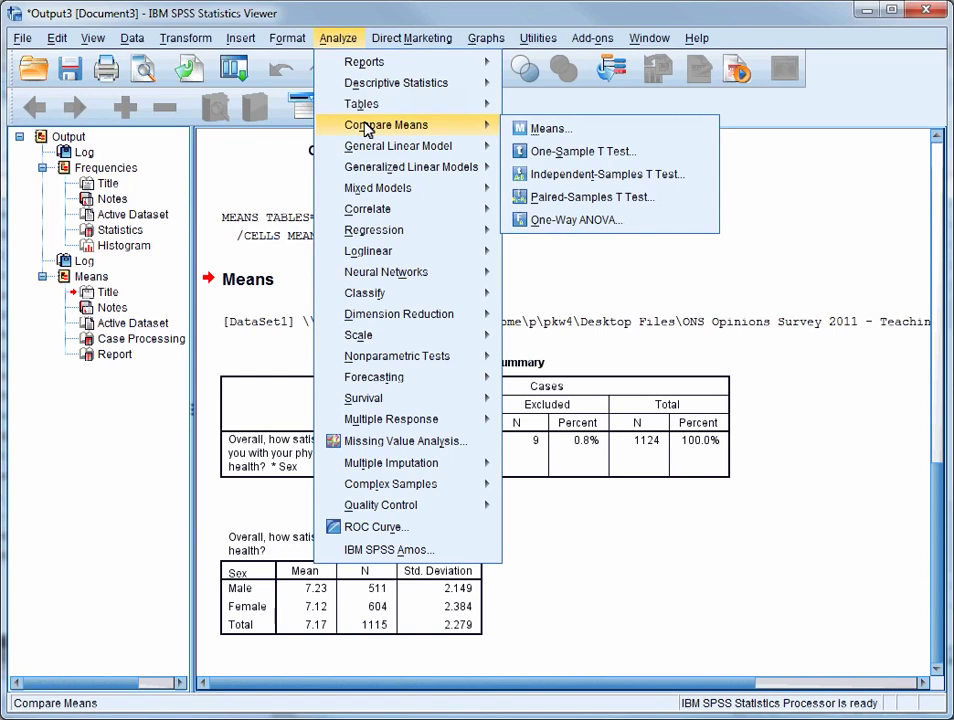
{"action": "left_click", "coordinate": [524, 129]}
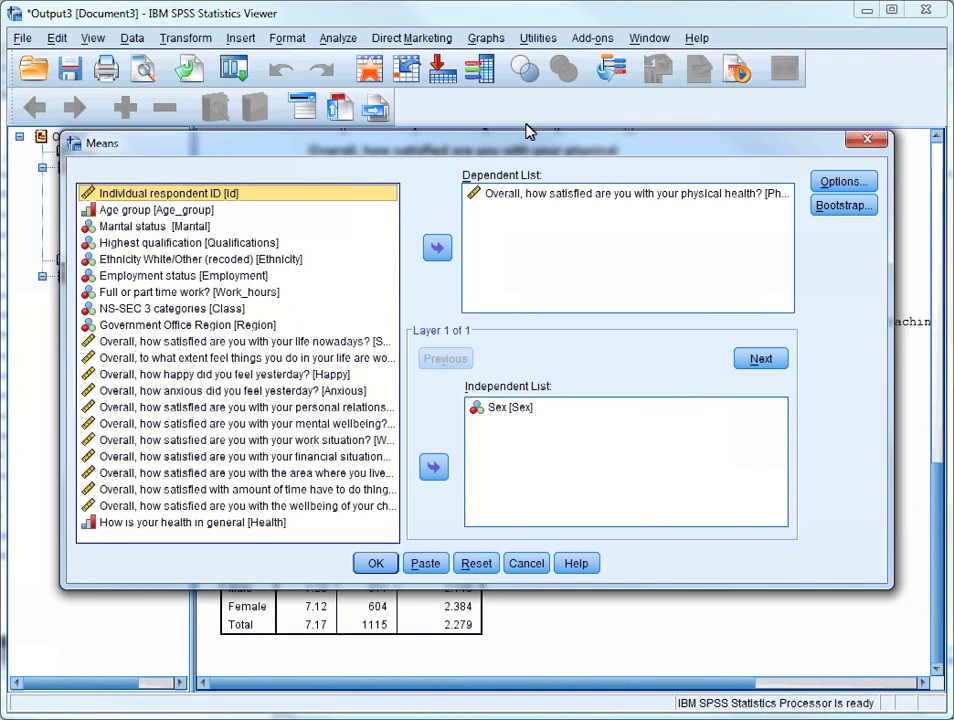
{"action": "left_click", "coordinate": [845, 184]}
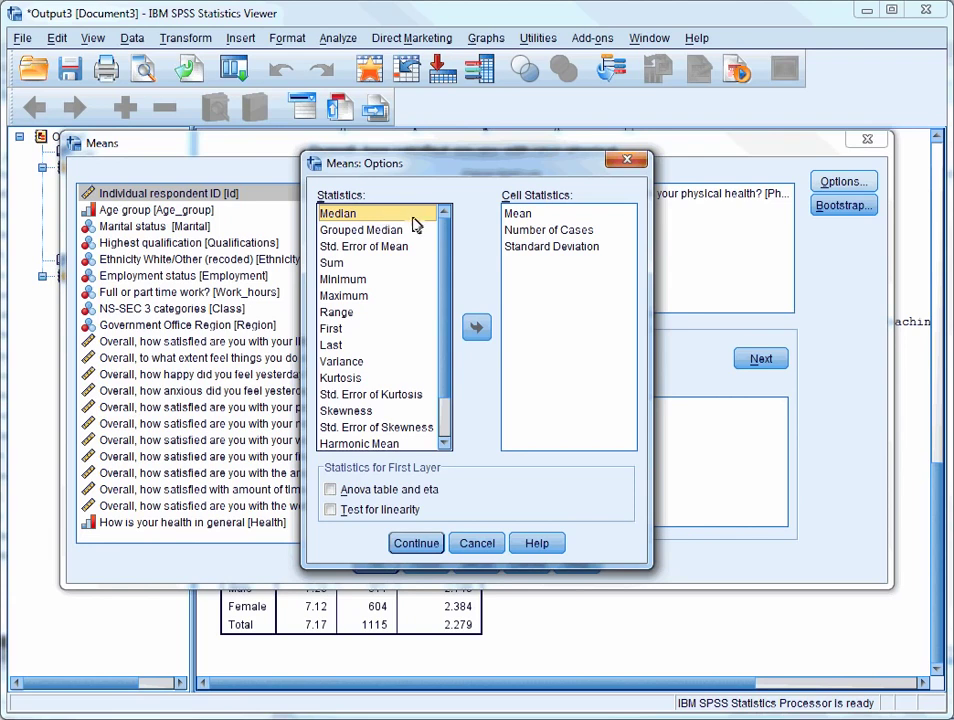
{"action": "left_click", "coordinate": [479, 331]}
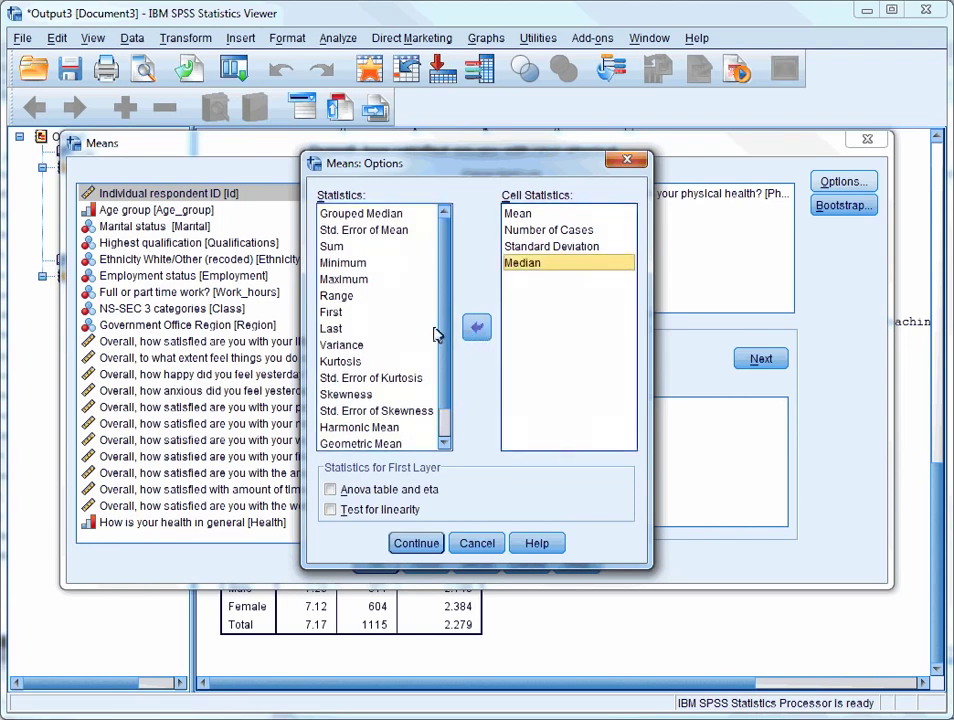
- Add Minimum, Maximum and Range to the cell statistics and run the Means report
{"action": "left_click", "coordinate": [347, 263]}
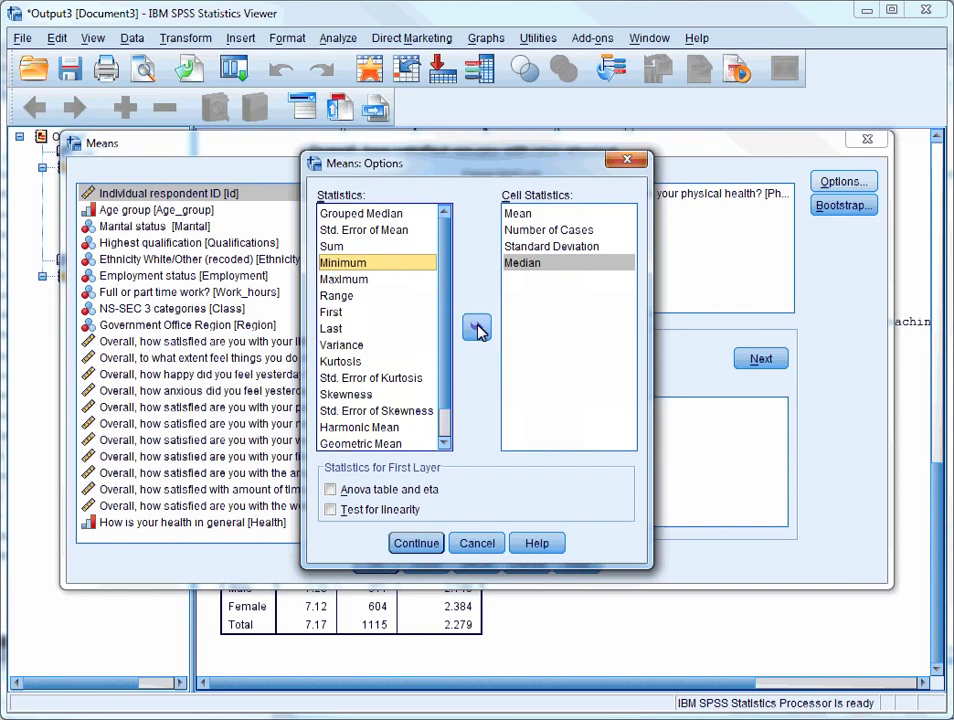
{"action": "left_click", "coordinate": [479, 331]}
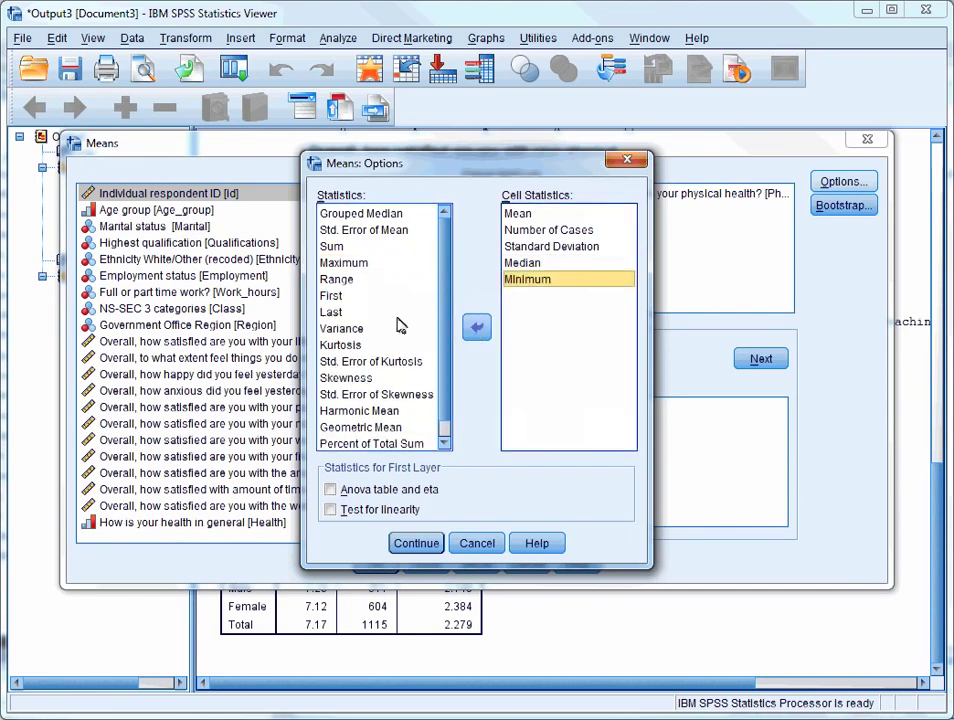
{"action": "left_click", "coordinate": [424, 262]}
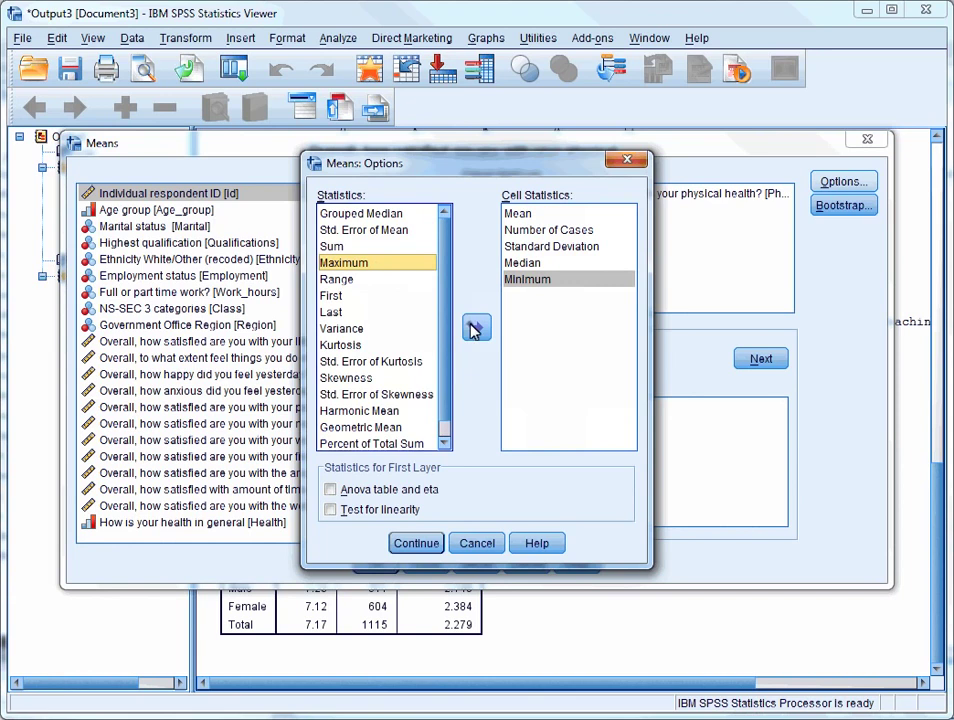
{"action": "left_click", "coordinate": [476, 326]}
{"action": "left_click", "coordinate": [387, 266]}
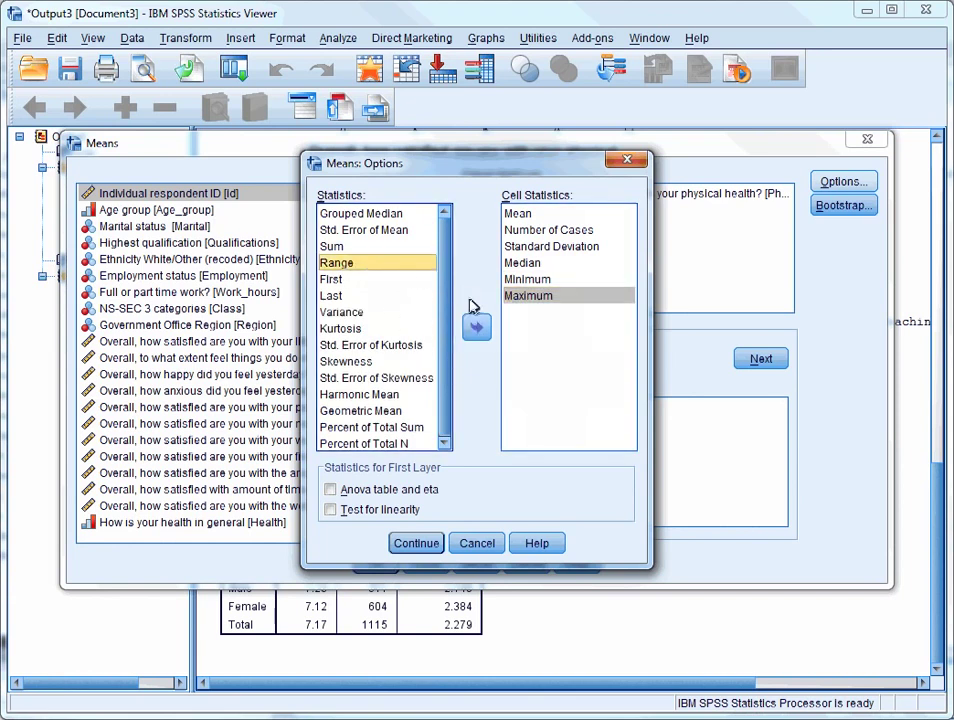
{"action": "left_click", "coordinate": [478, 326]}
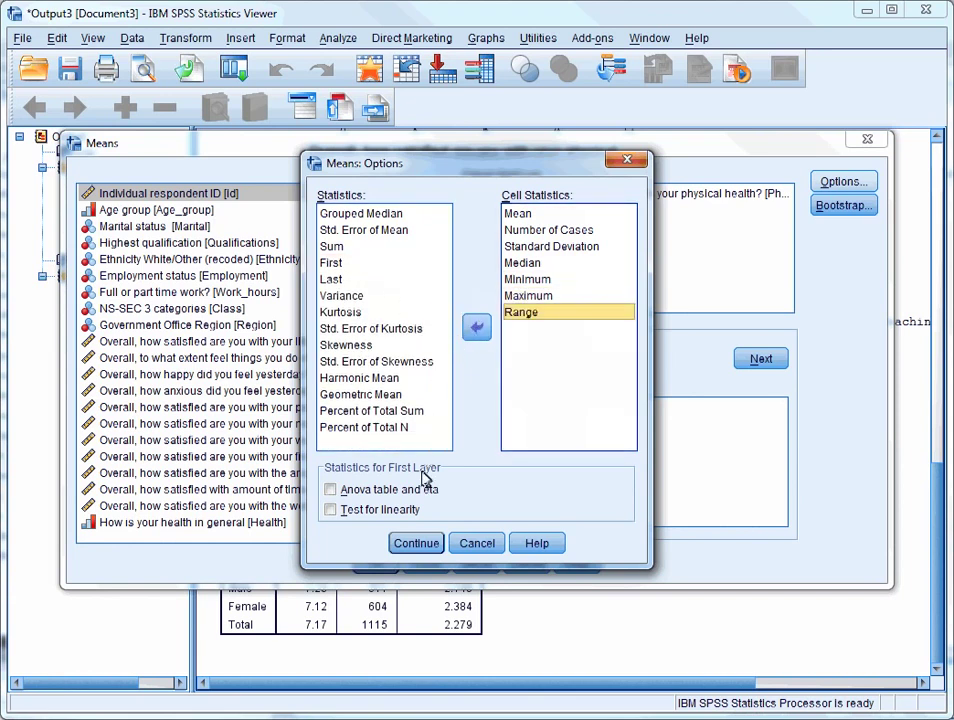
{"action": "left_click", "coordinate": [420, 543]}
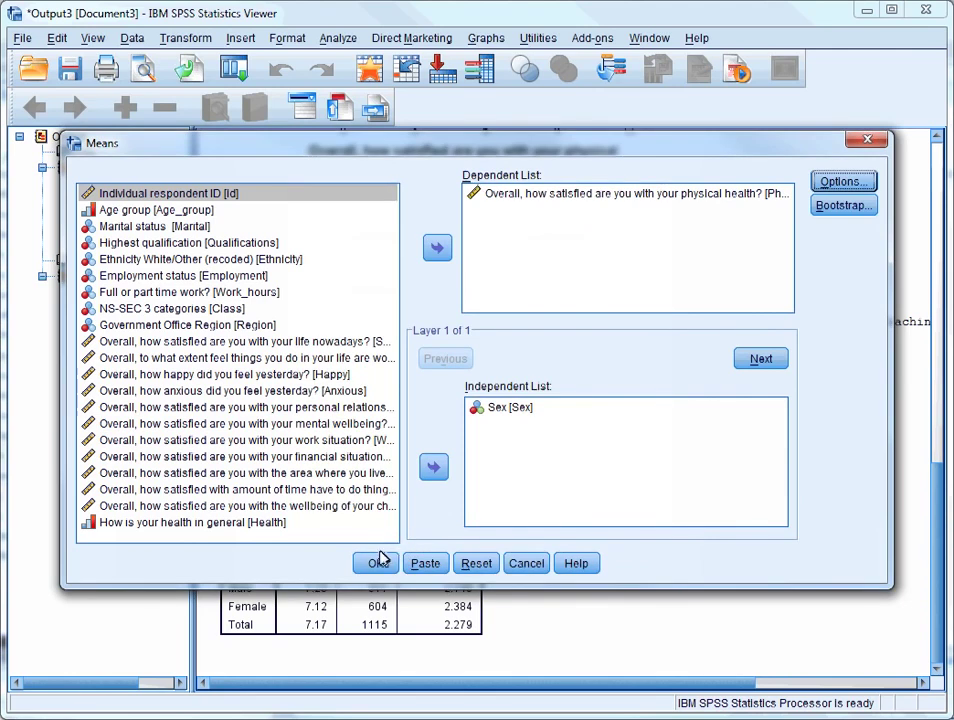
{"action": "left_click", "coordinate": [376, 564]}
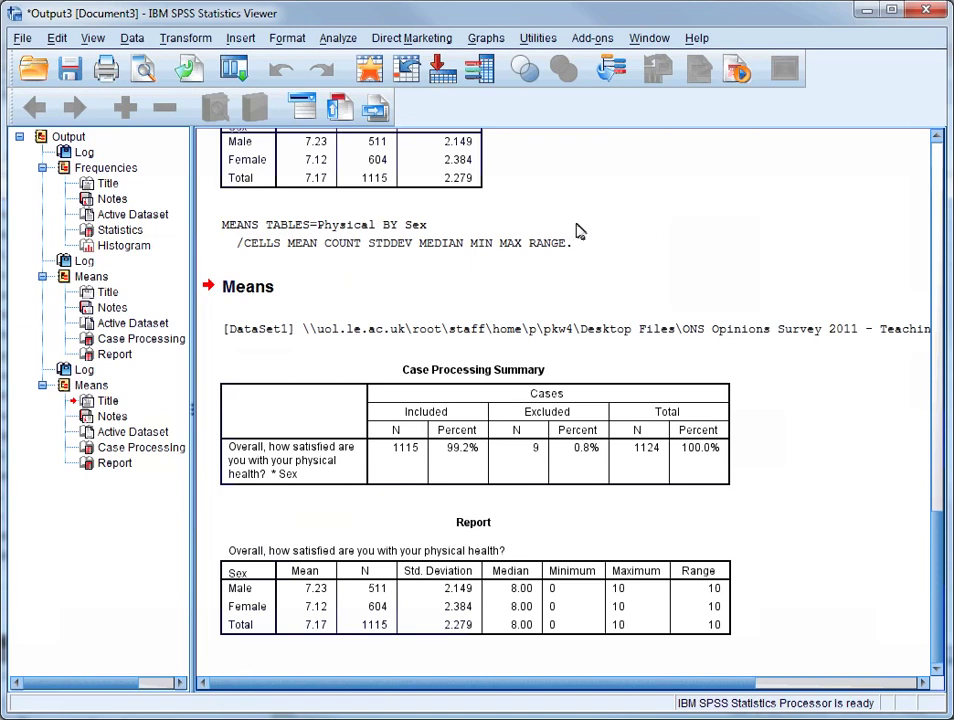
- Reset the Frequencies procedure and run a frequency table for Marital status [Marital]
{"action": "left_click", "coordinate": [336, 39]}
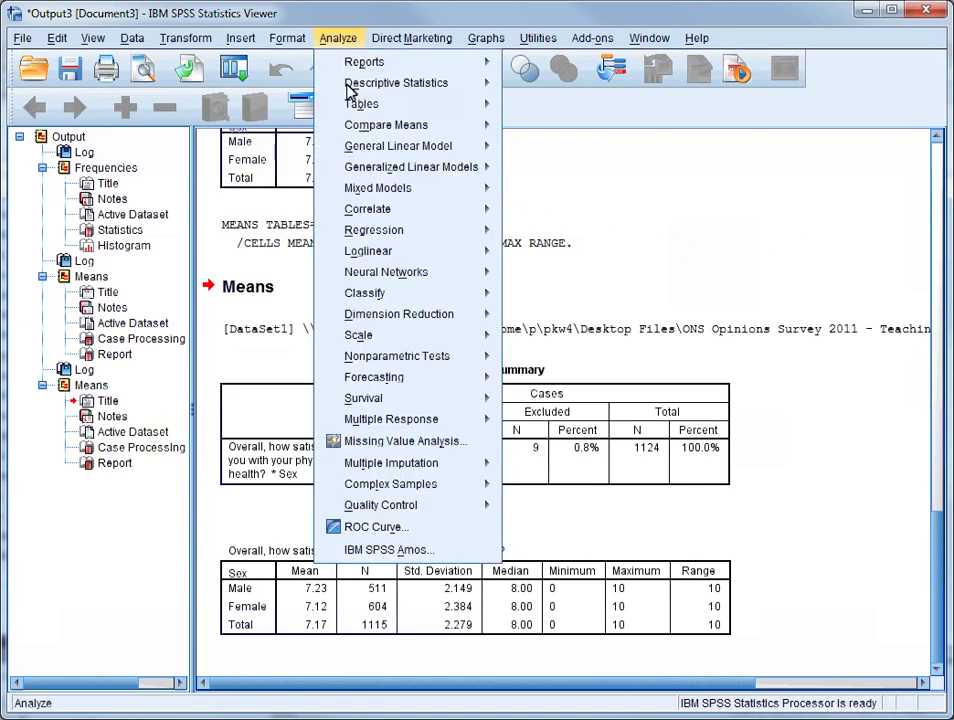
{"action": "mouse_move", "coordinate": [454, 88]}
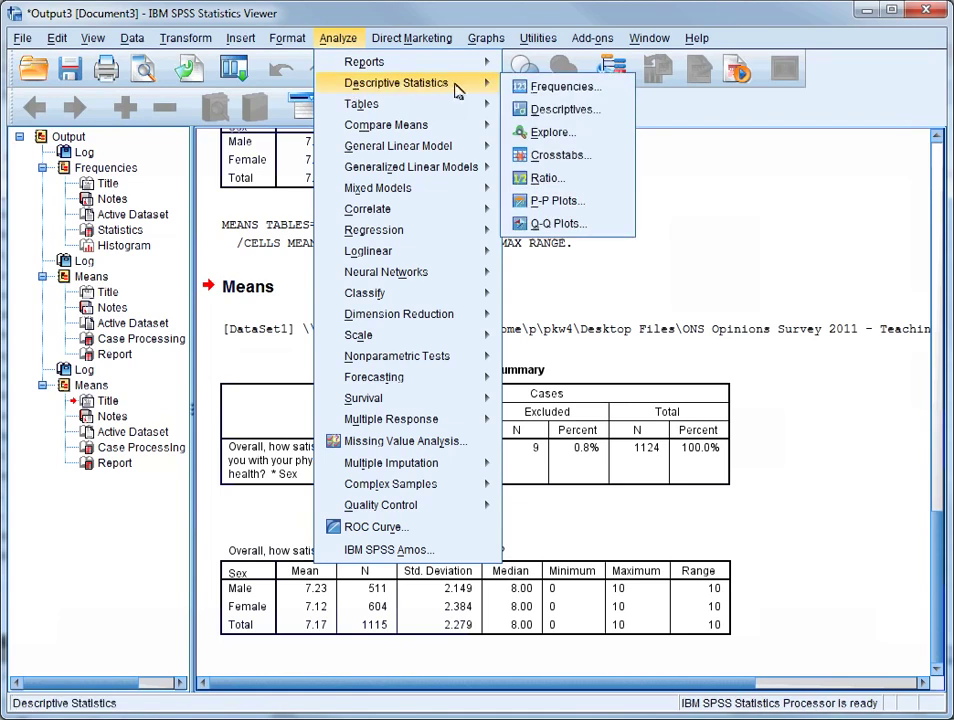
{"action": "left_click", "coordinate": [545, 88]}
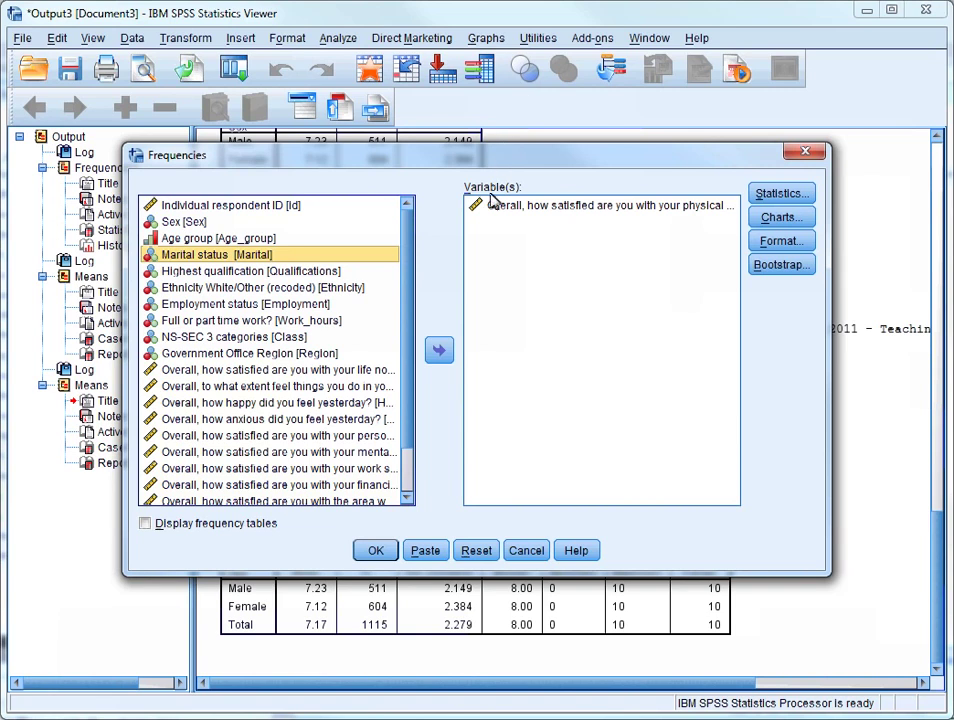
{"action": "left_click", "coordinate": [476, 550]}
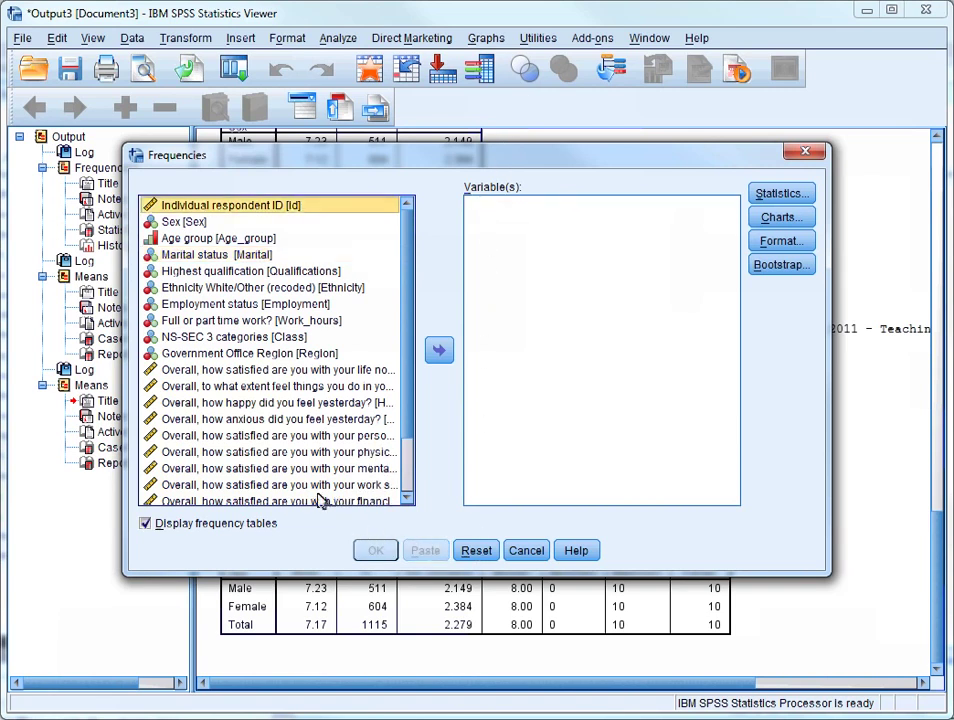
{"action": "left_click", "coordinate": [241, 256]}
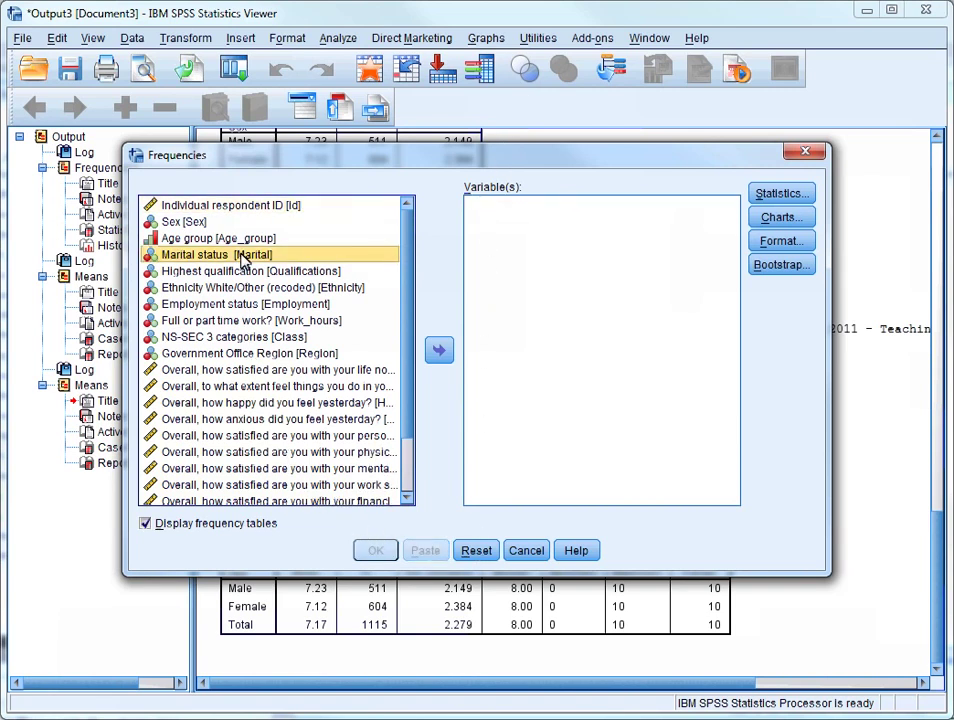
{"action": "left_click", "coordinate": [437, 353]}
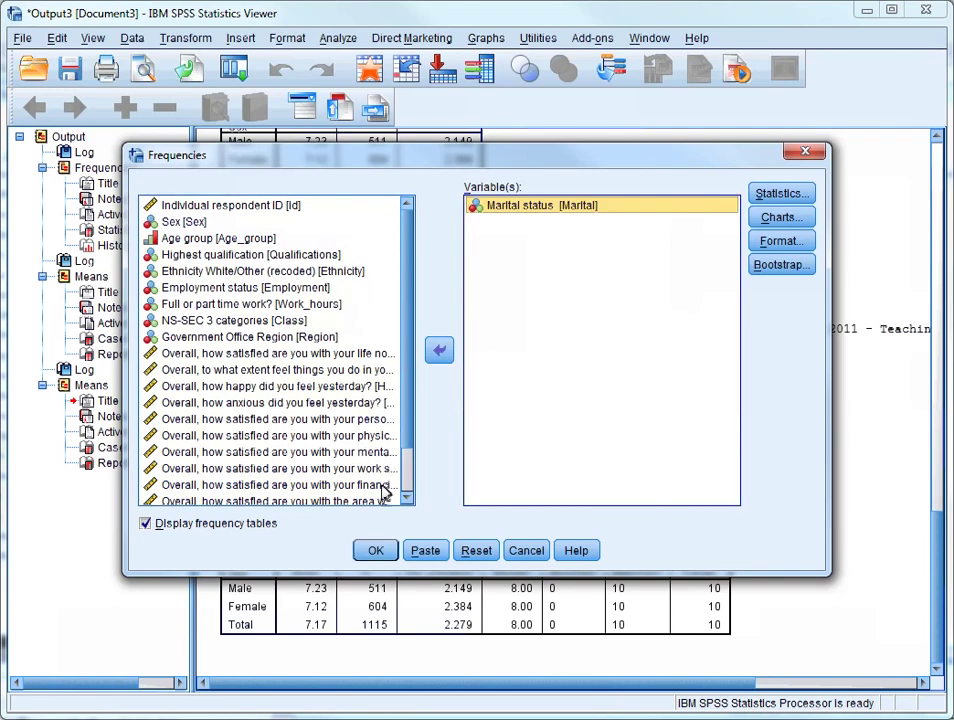
{"action": "left_click", "coordinate": [375, 550]}
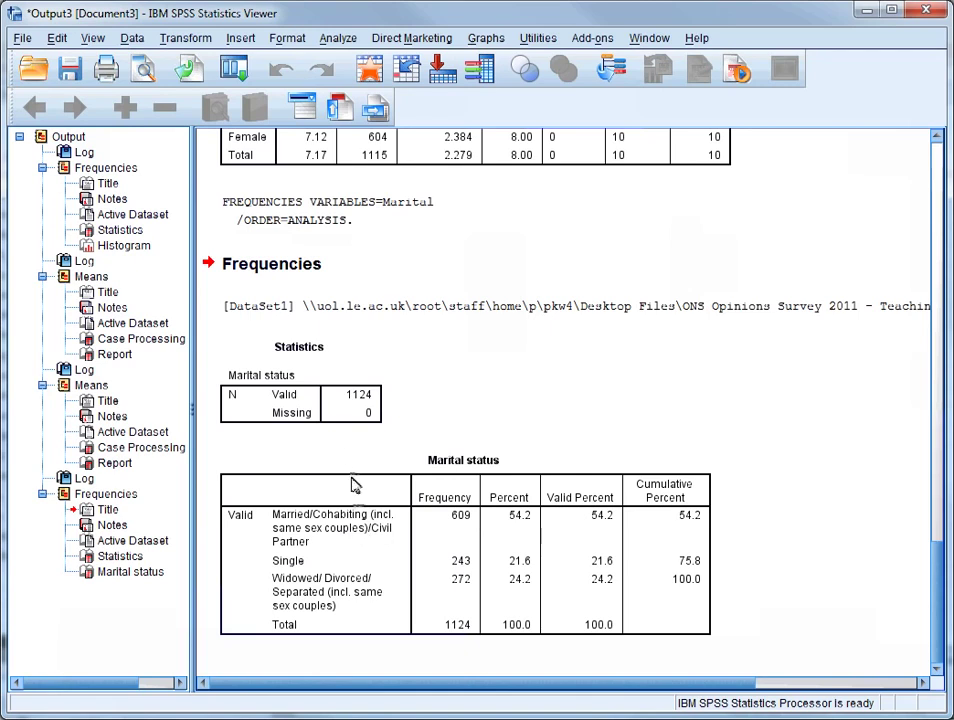
- Reset the Frequencies procedure and add the satisfaction with personal relationships variable for analysis
{"action": "left_click", "coordinate": [336, 40]}
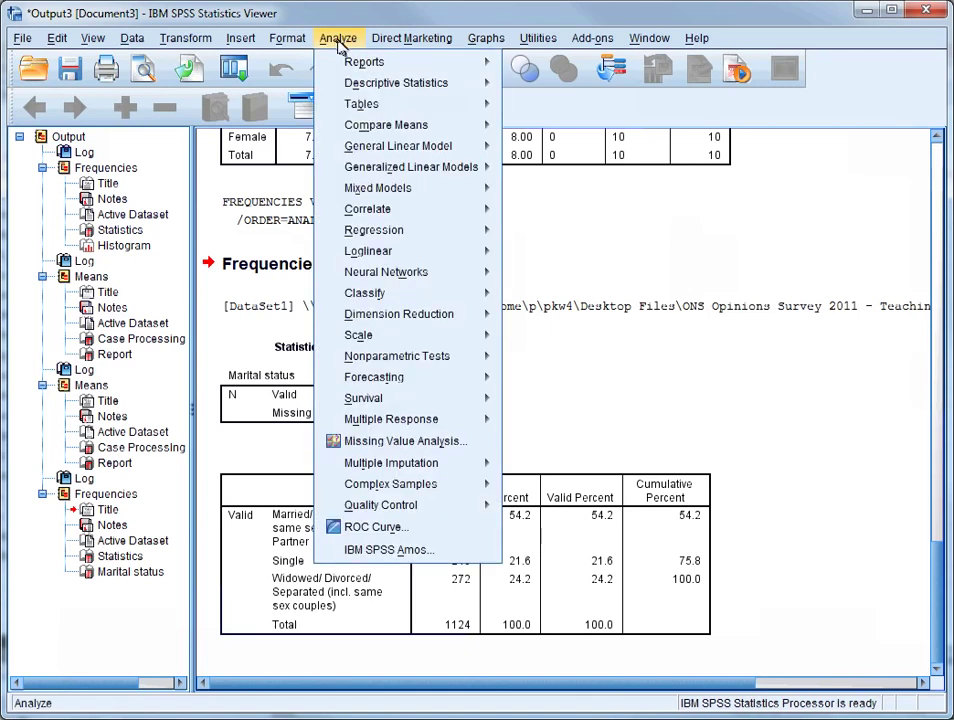
{"action": "mouse_move", "coordinate": [335, 85]}
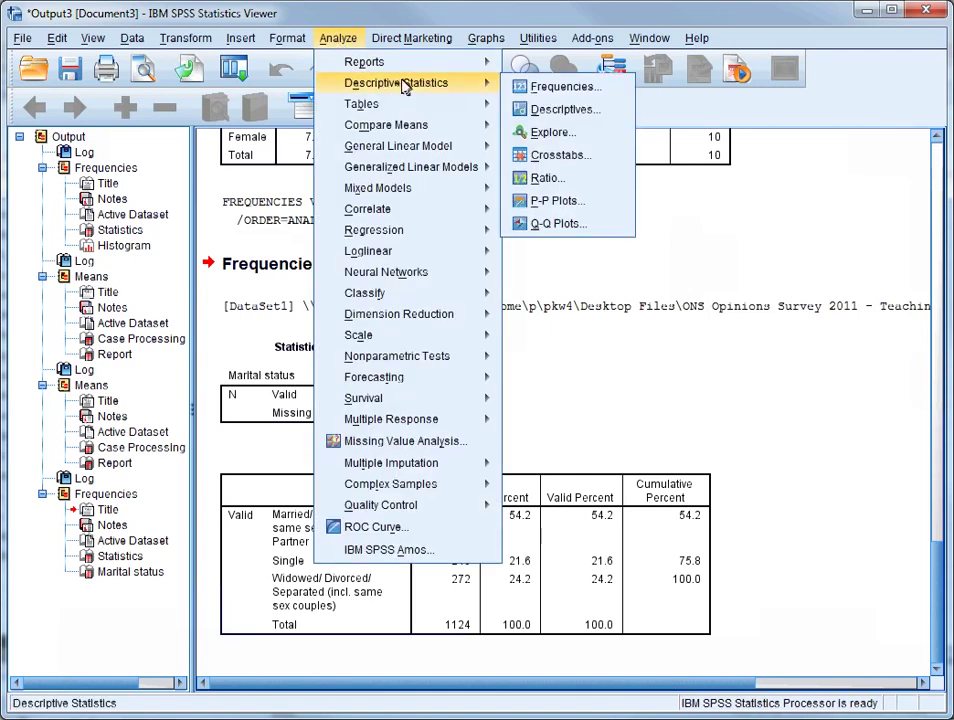
{"action": "left_click", "coordinate": [537, 87]}
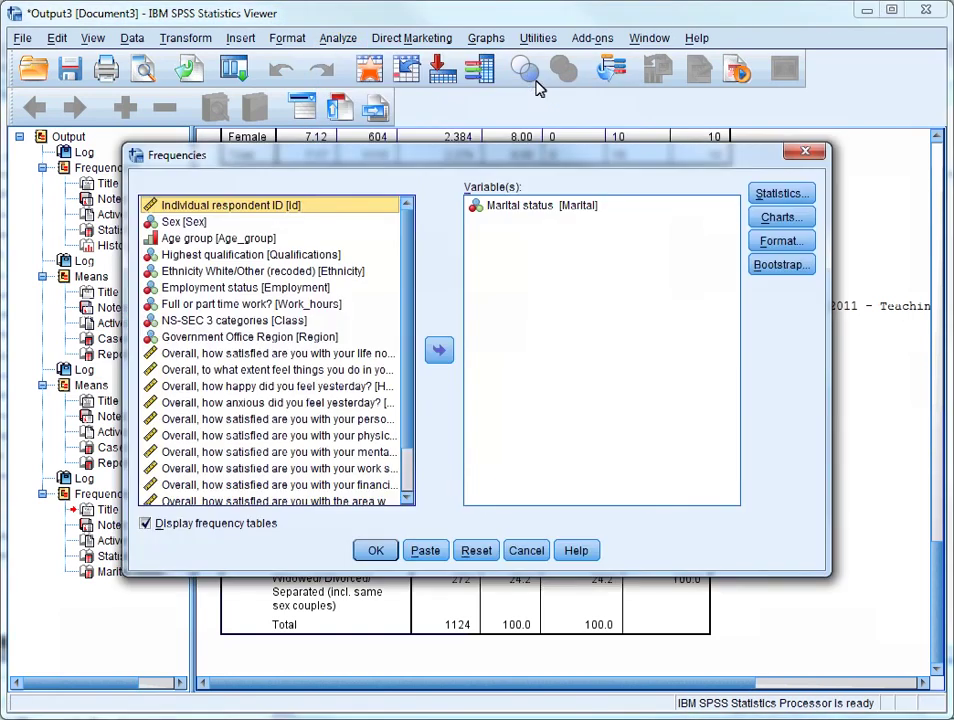
{"action": "left_click", "coordinate": [484, 558]}
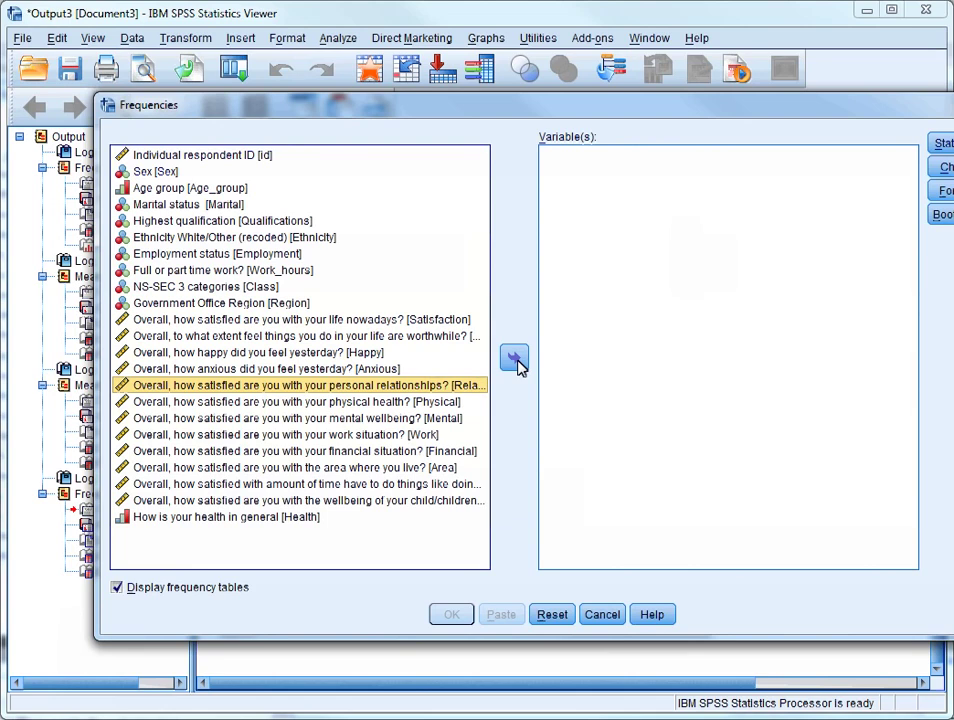
{"action": "left_click", "coordinate": [514, 359]}
- Request the mean, median, mode, standard deviation, minimum and maximum as statistics for the frequency analysis
{"action": "key", "text": "alt+s"}
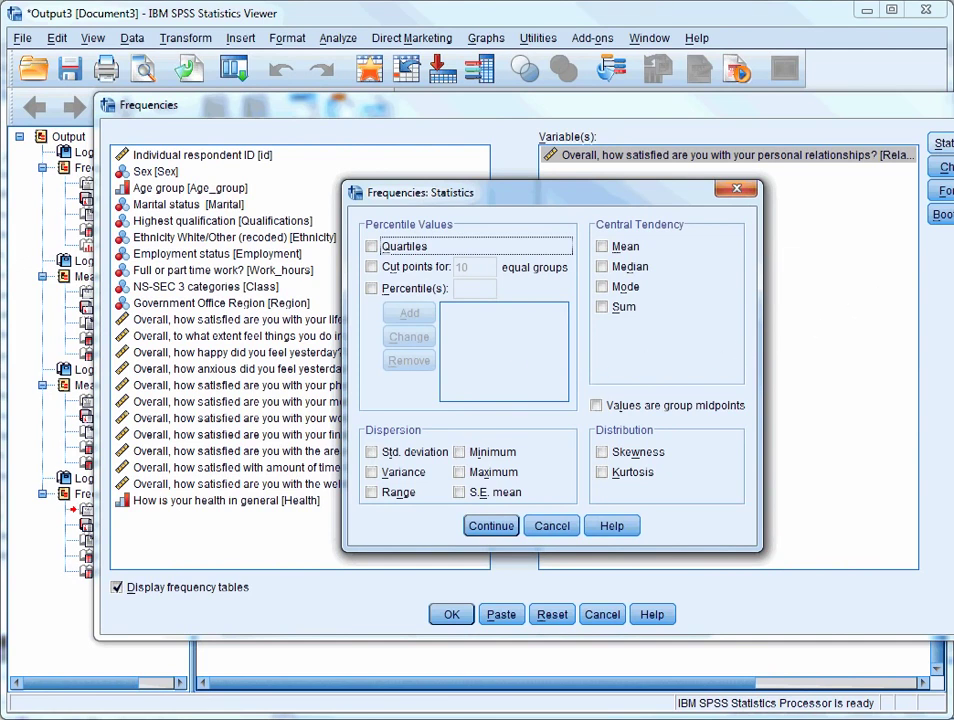
{"action": "left_click", "coordinate": [601, 247]}
{"action": "left_click", "coordinate": [602, 267]}
{"action": "left_click", "coordinate": [602, 287]}
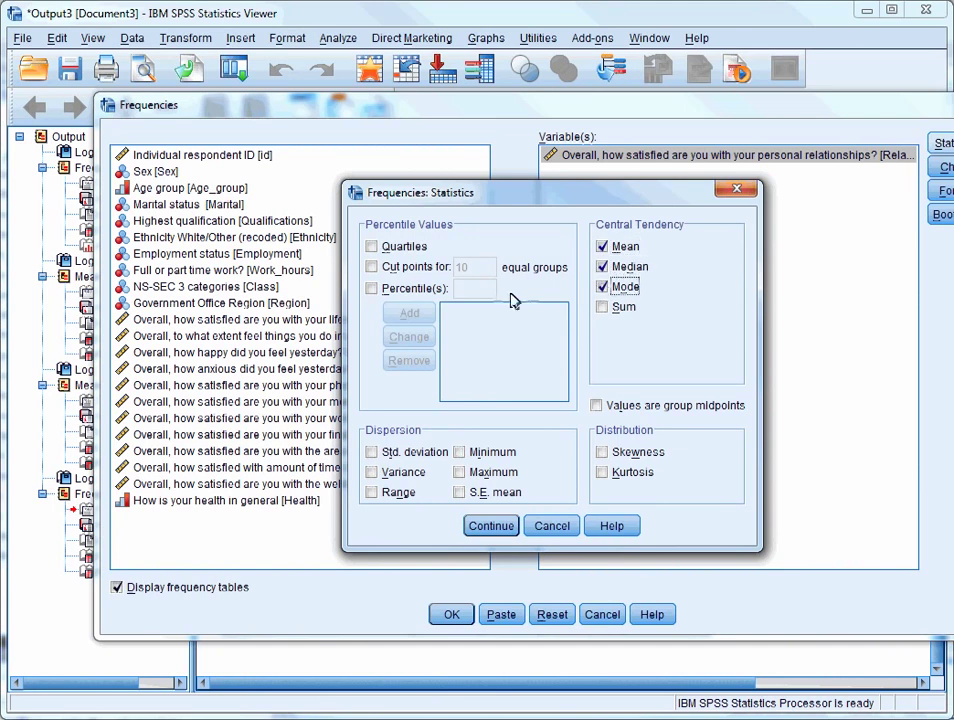
{"action": "left_click", "coordinate": [372, 455]}
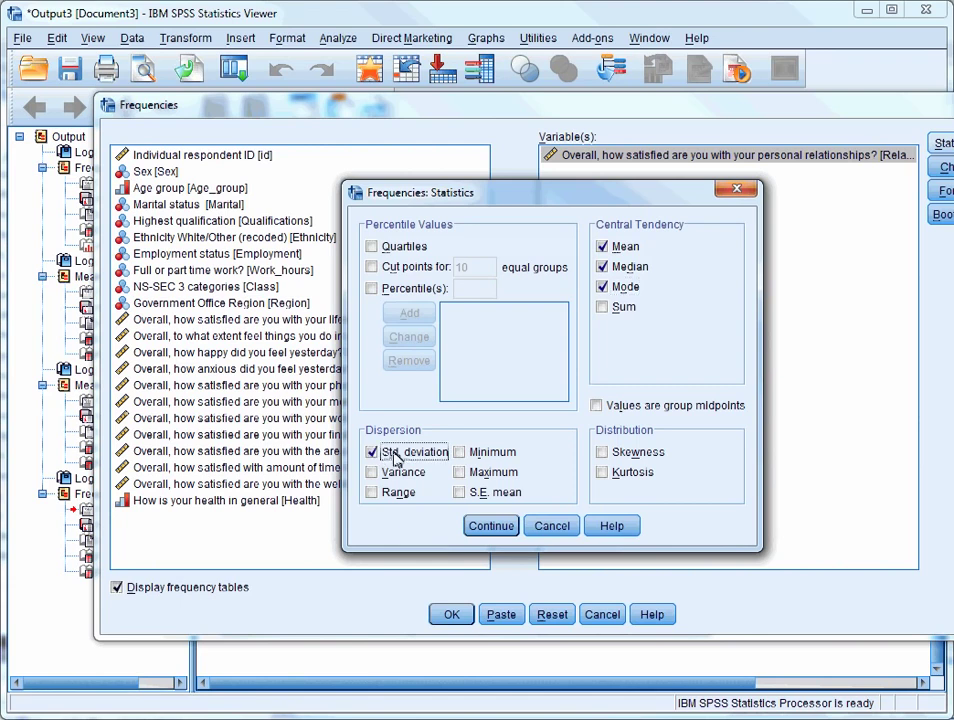
{"action": "left_click", "coordinate": [460, 453]}
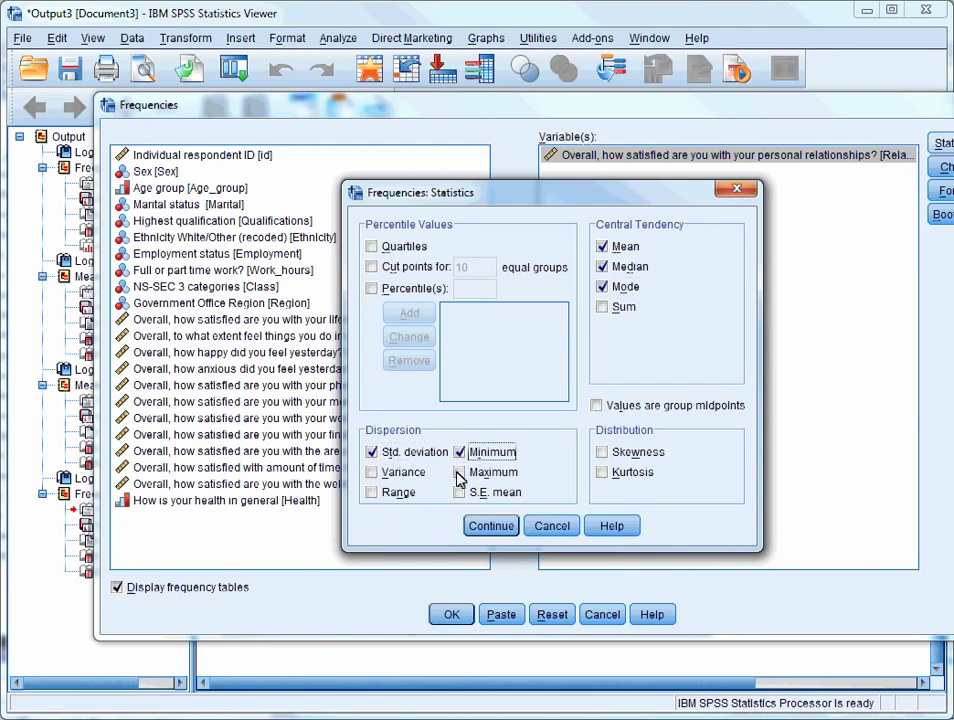
{"action": "left_click", "coordinate": [459, 473]}
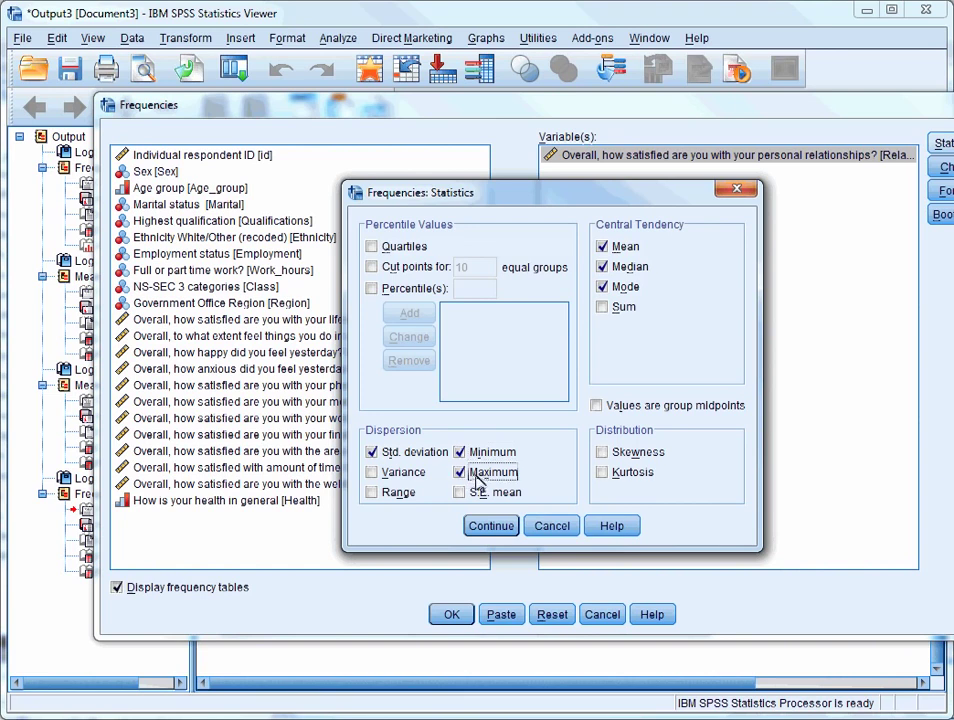
{"action": "left_click", "coordinate": [491, 526]}
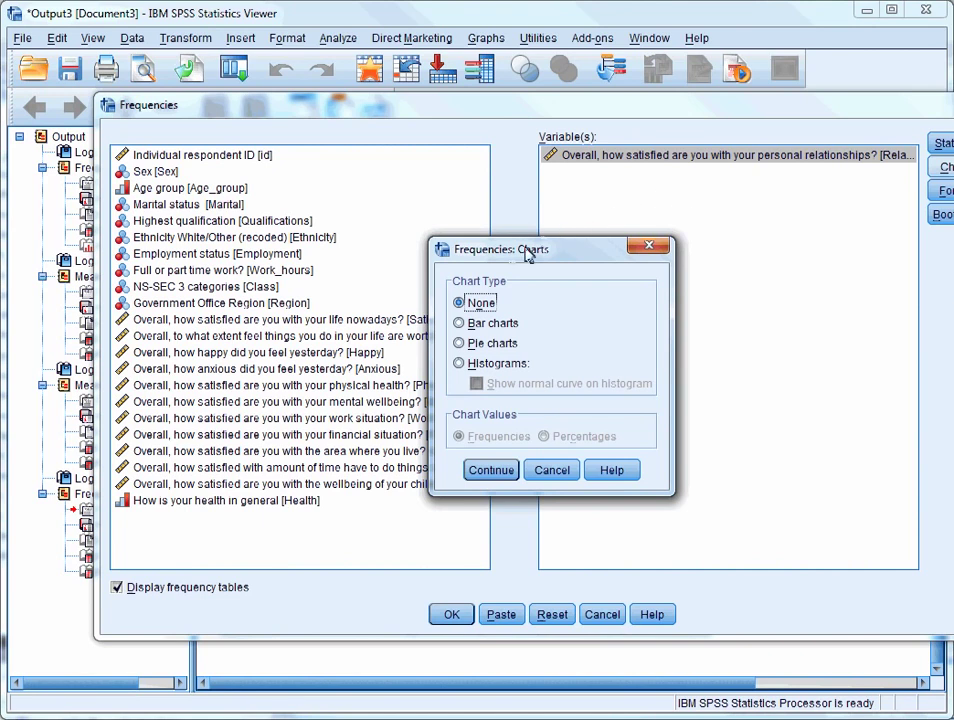
- Request a histogram with a normal curve and run the frequency analysis for satisfaction with personal relationships
{"action": "left_click", "coordinate": [461, 364]}
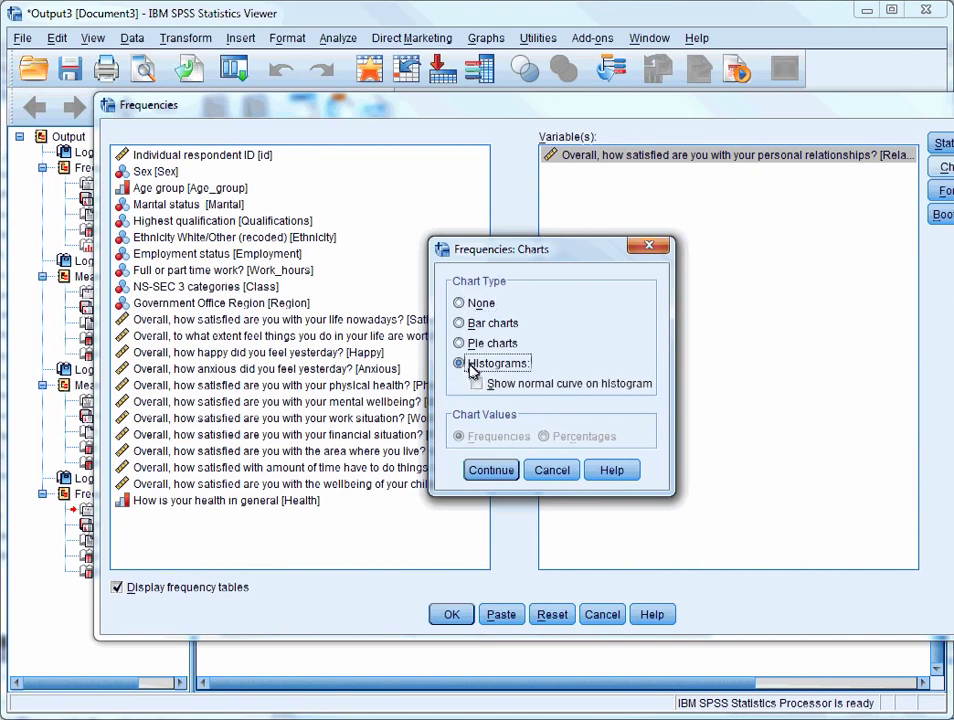
{"action": "left_click", "coordinate": [479, 385]}
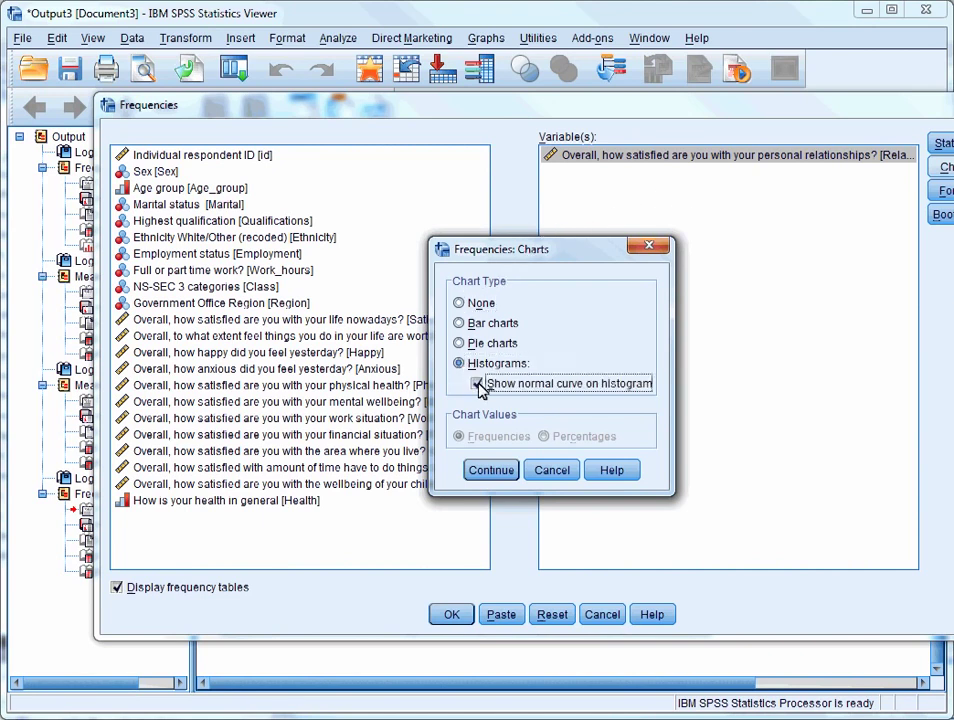
{"action": "left_click", "coordinate": [491, 478]}
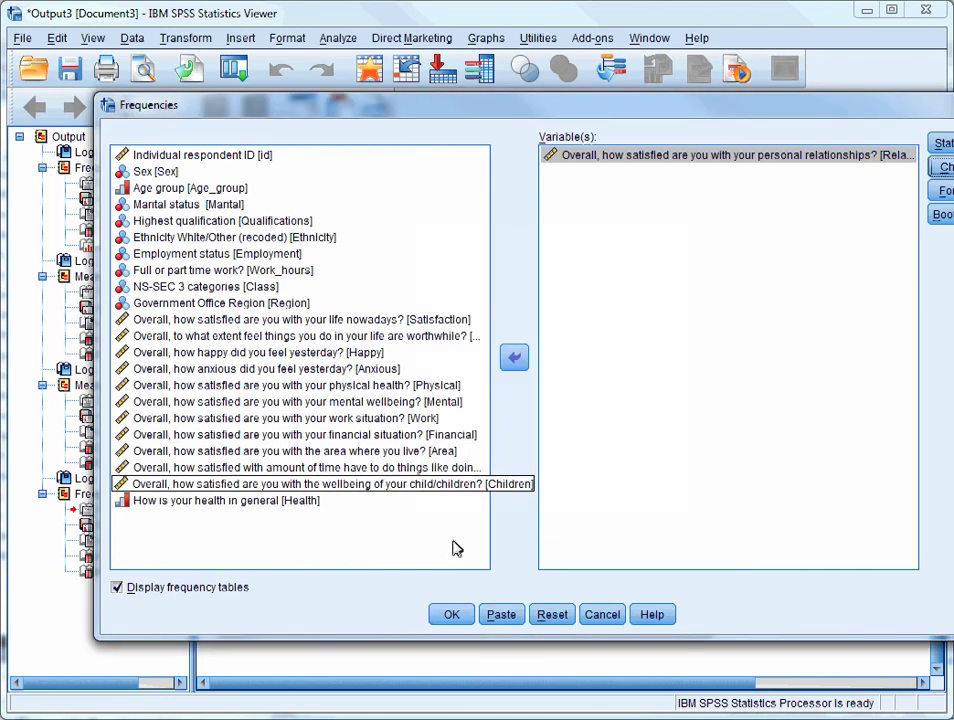
{"action": "left_click", "coordinate": [451, 614]}
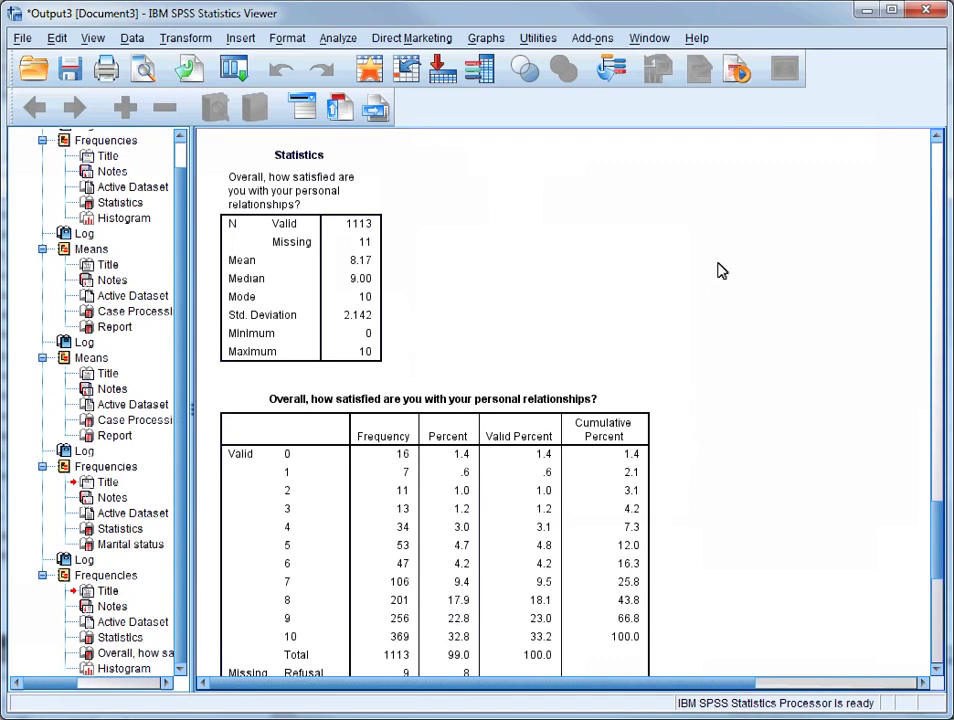
{"action": "scroll", "coordinate": [722, 271], "scroll_direction": "down", "scroll_amount": 5}
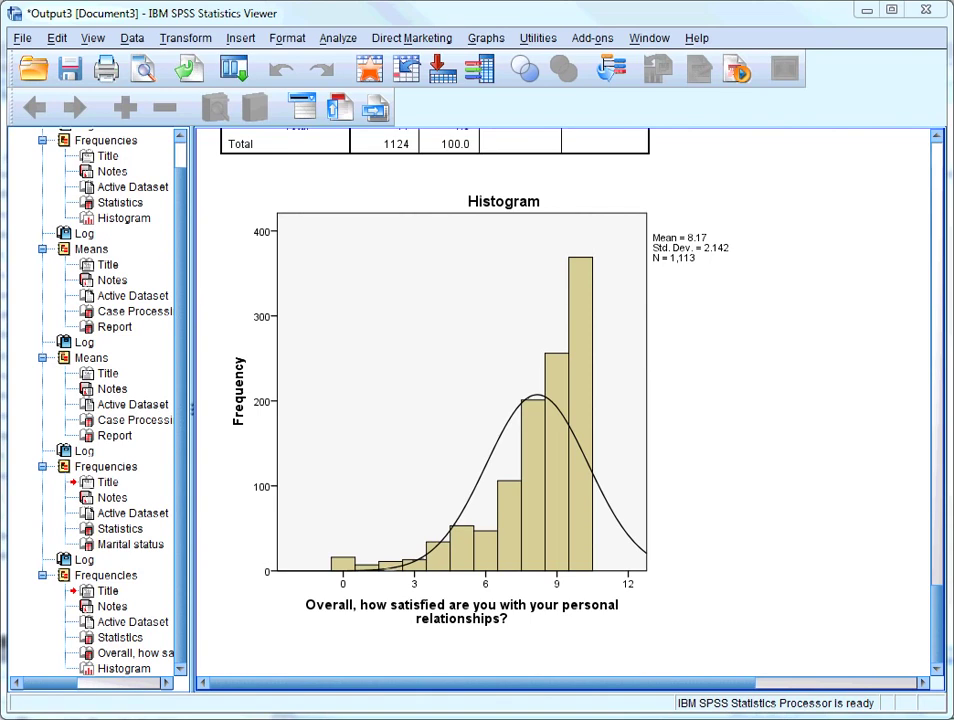
- Set up a Means comparison with satisfaction with personal relationships as the dependent variable and Marital status [Marital] as the independent variable
{"action": "key", "text": "alt+a"}
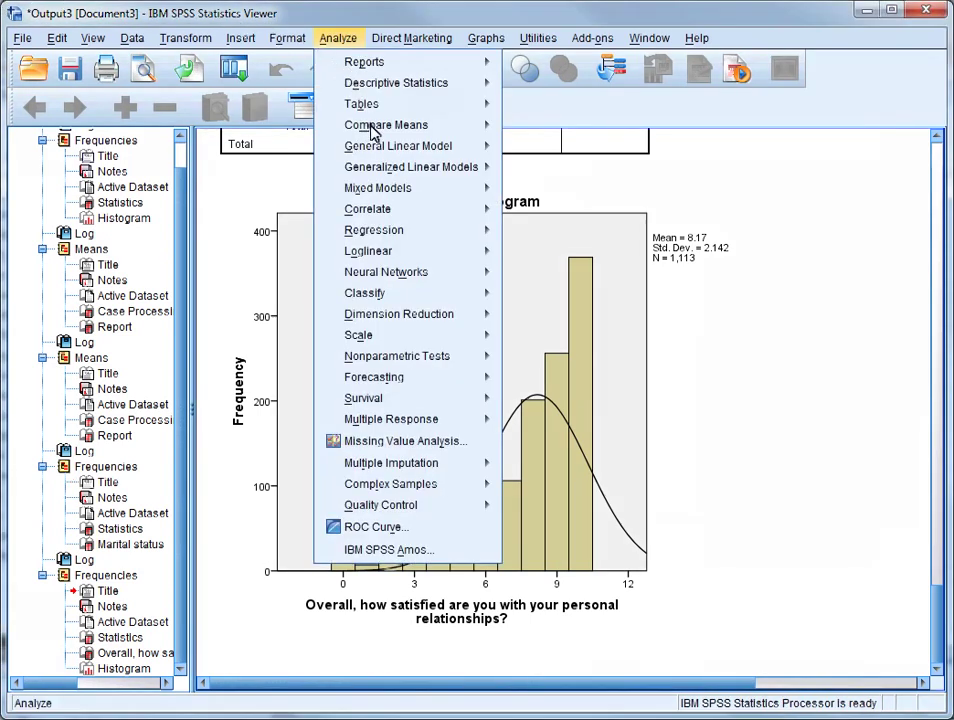
{"action": "mouse_move", "coordinate": [372, 128]}
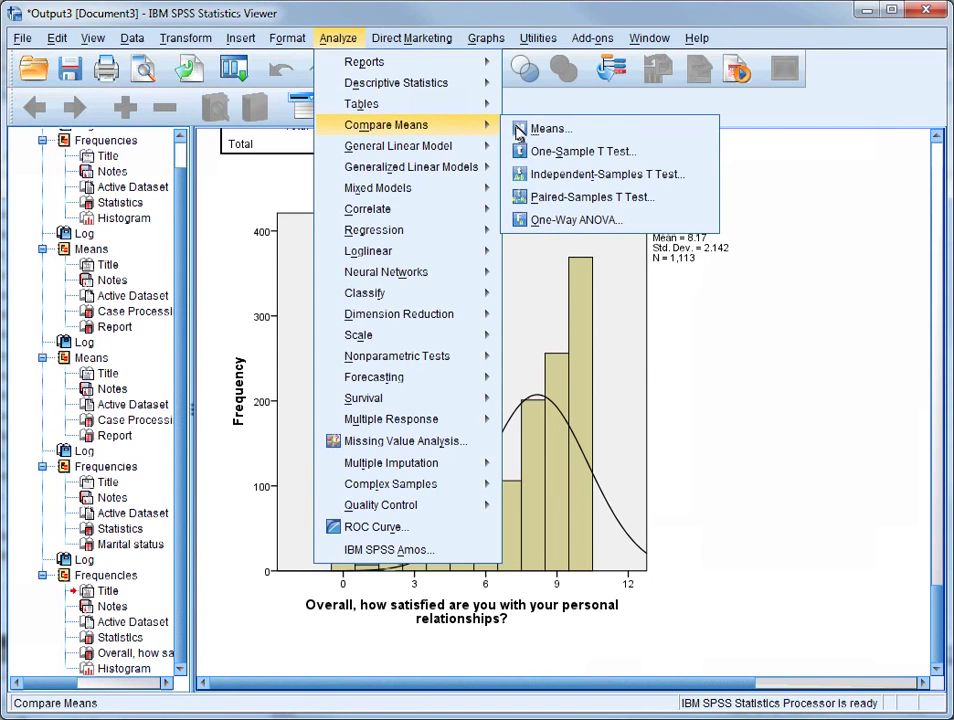
{"action": "left_click", "coordinate": [527, 130]}
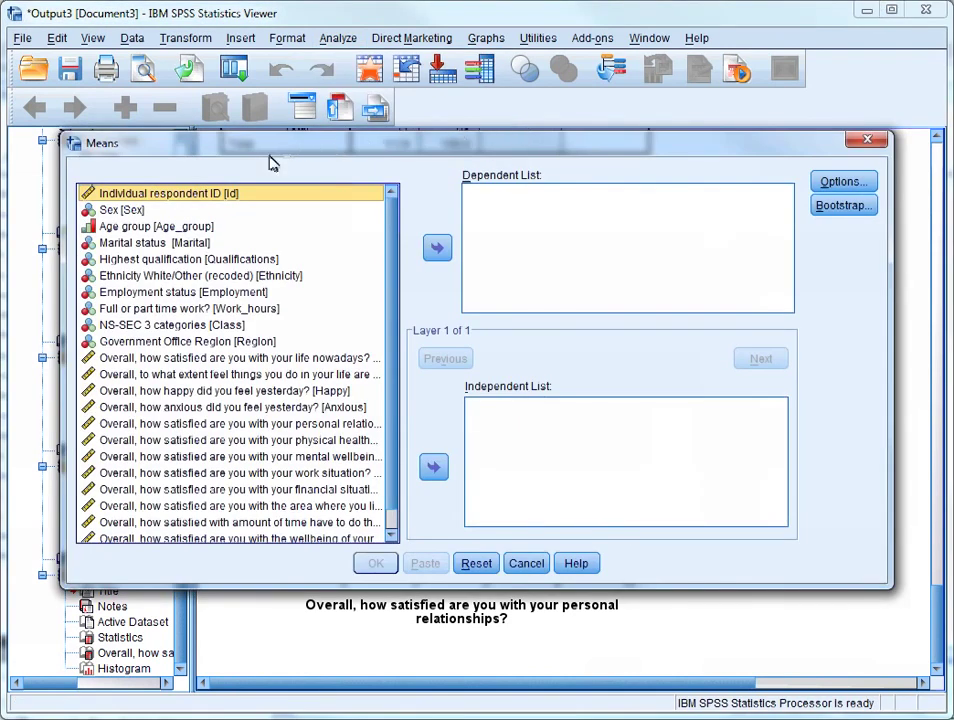
{"action": "left_click", "coordinate": [191, 245]}
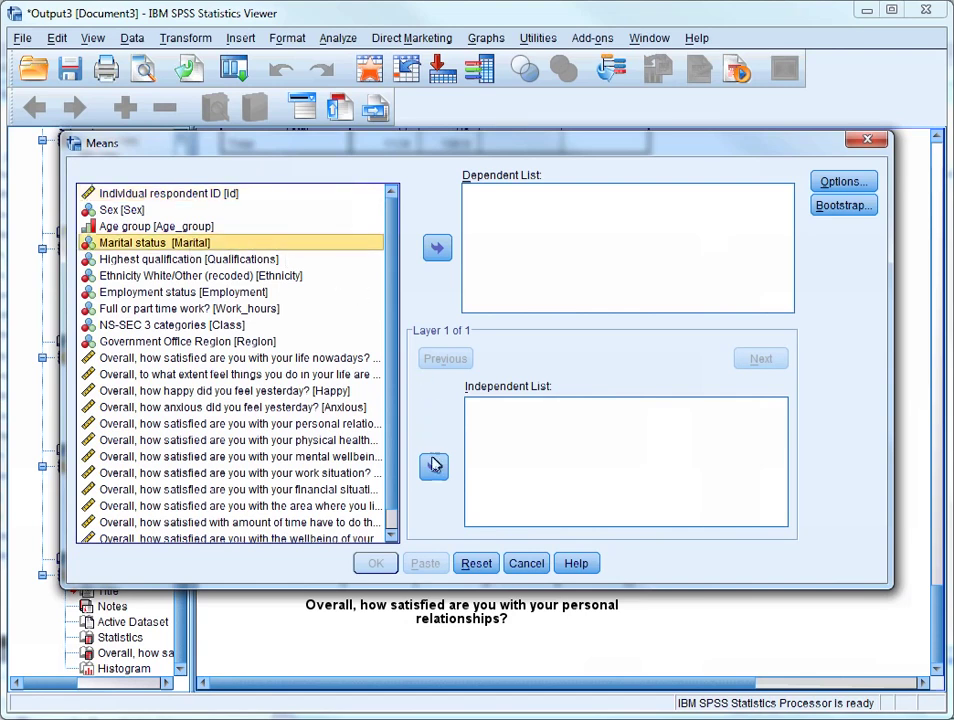
{"action": "left_click", "coordinate": [434, 470]}
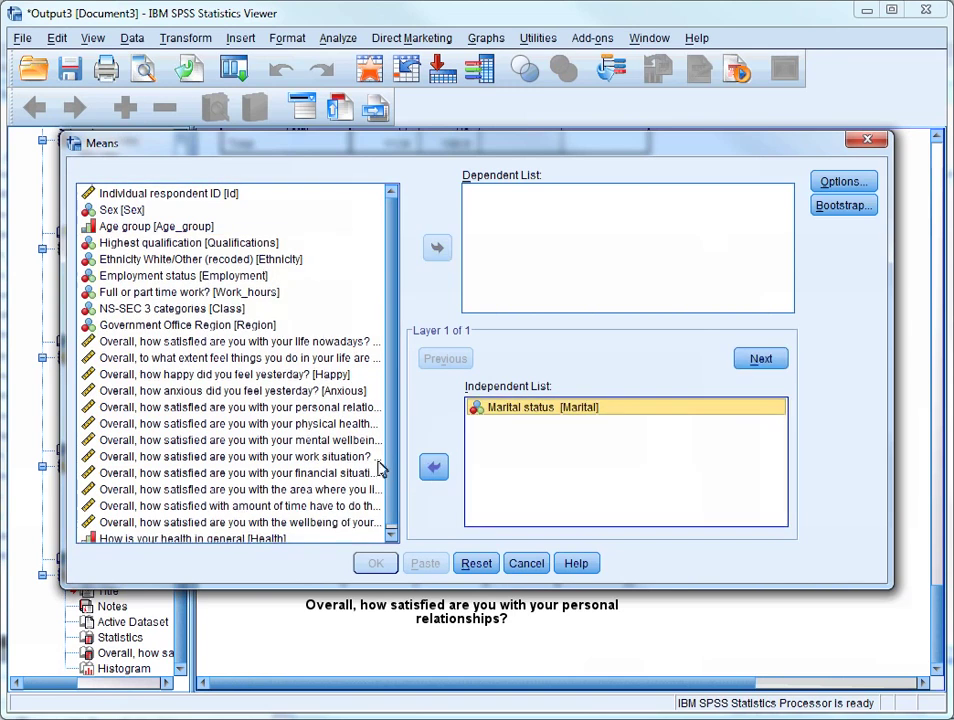
{"action": "left_click", "coordinate": [316, 407]}
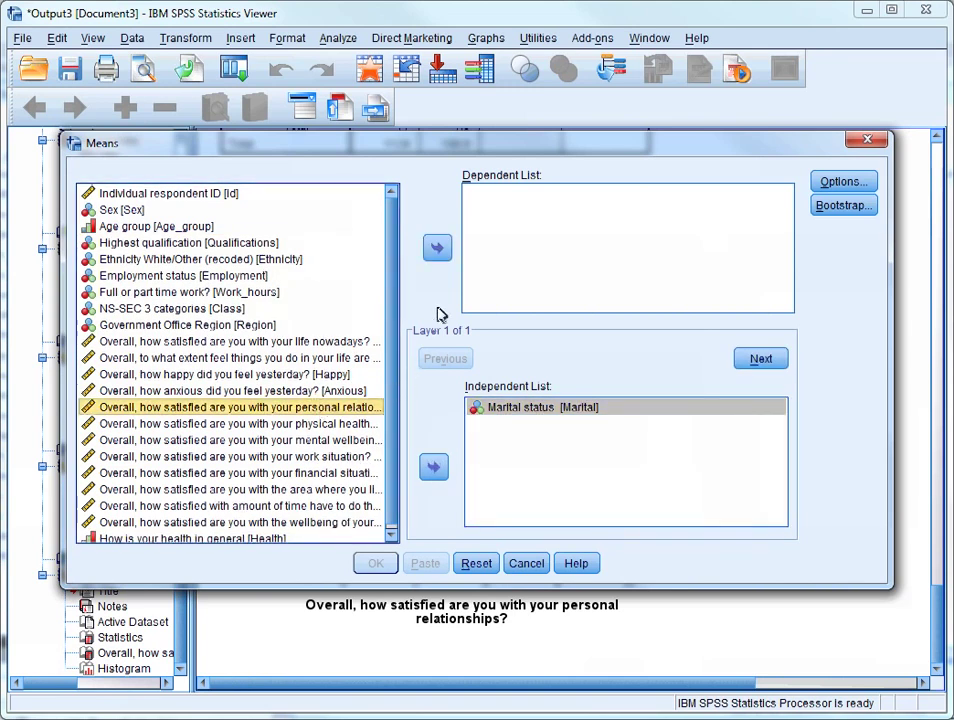
{"action": "left_click", "coordinate": [439, 250]}
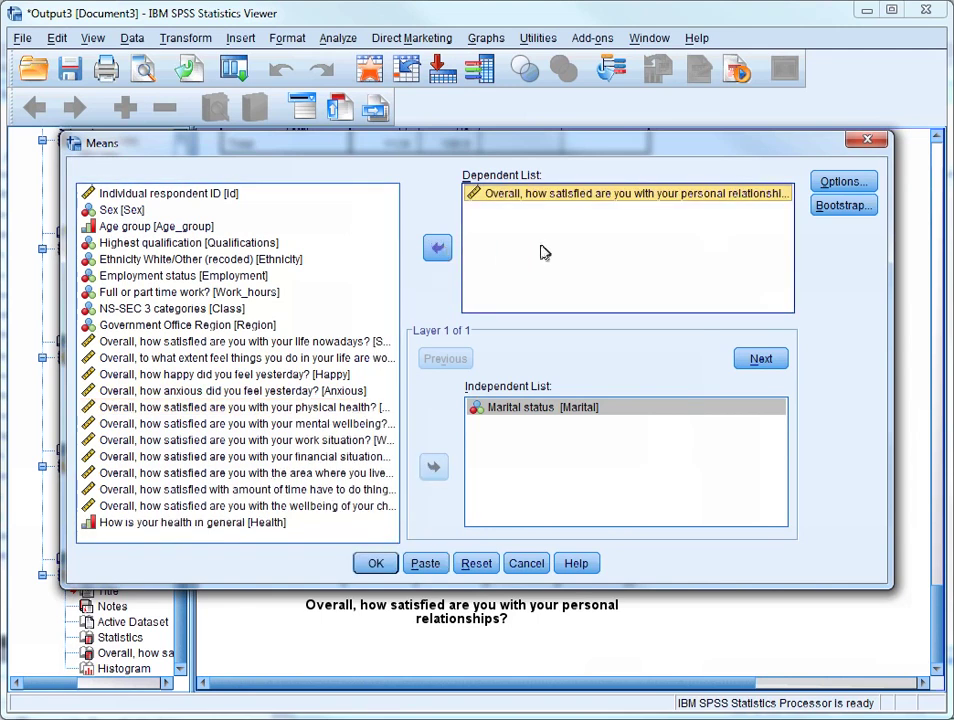
- Add the median, minimum and maximum to the cell statistics and run the Means comparison
{"action": "left_click", "coordinate": [836, 184]}
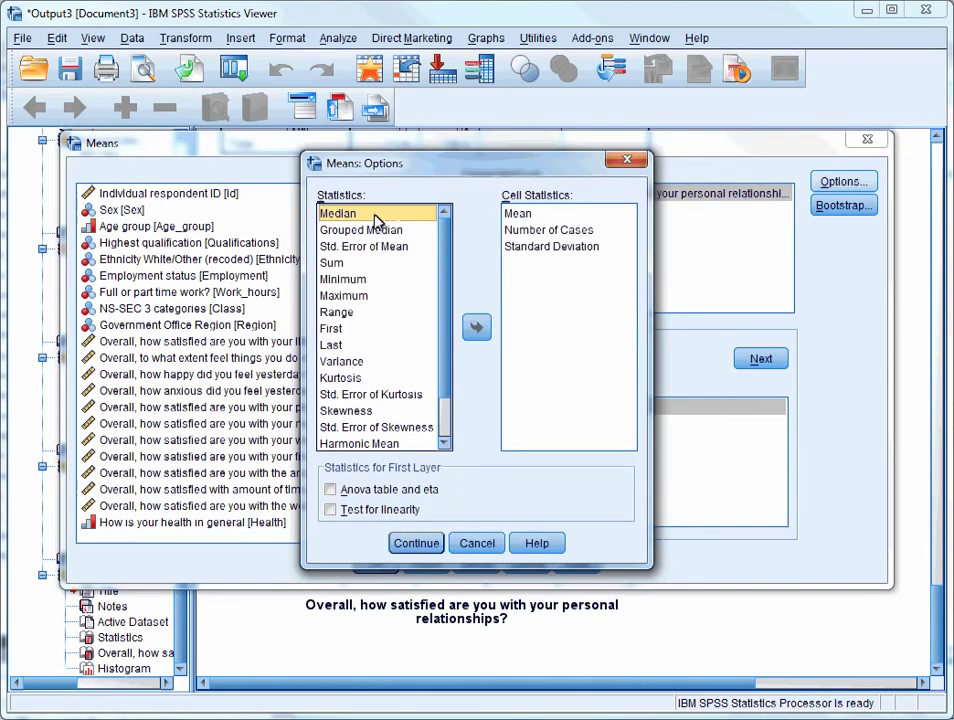
{"action": "left_click", "coordinate": [477, 327]}
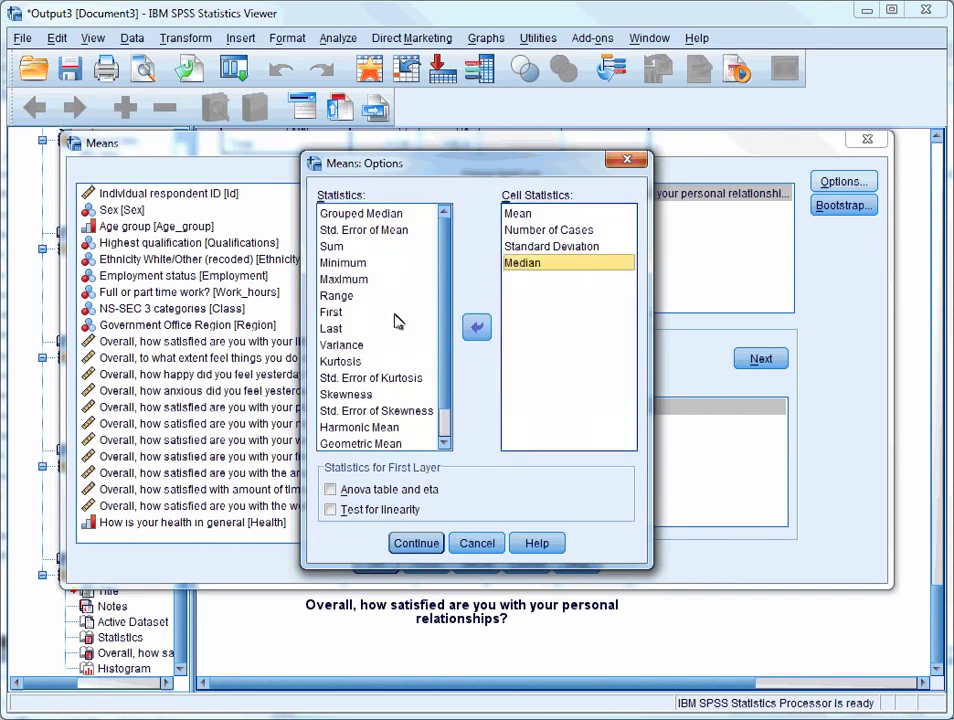
{"action": "left_click", "coordinate": [358, 263]}
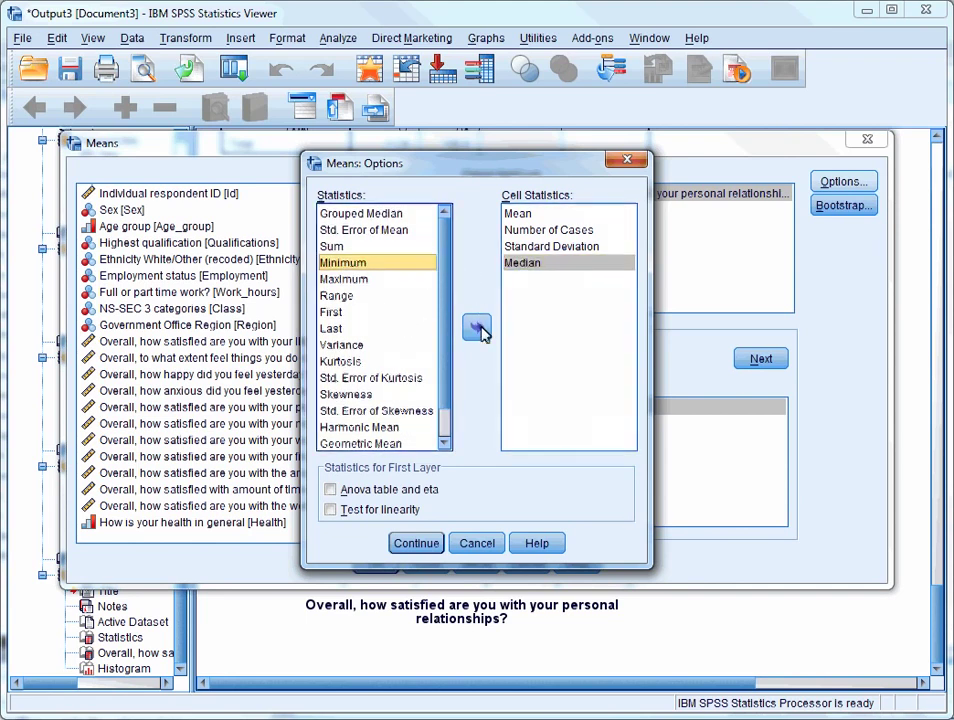
{"action": "left_click", "coordinate": [480, 330]}
{"action": "left_click", "coordinate": [362, 264]}
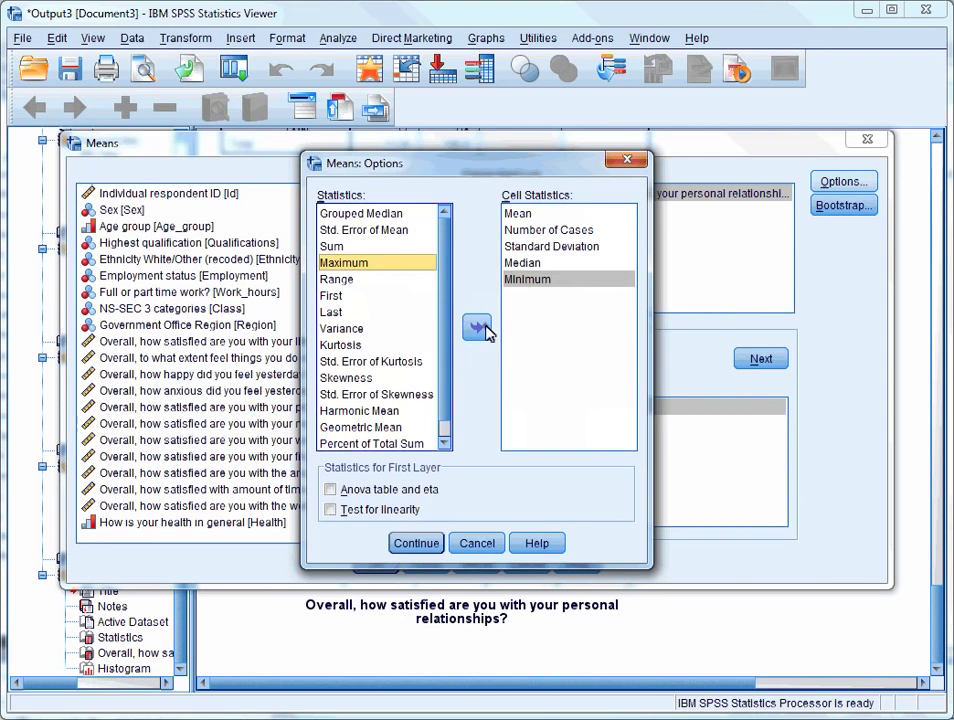
{"action": "left_click", "coordinate": [477, 328]}
{"action": "left_click", "coordinate": [430, 543]}
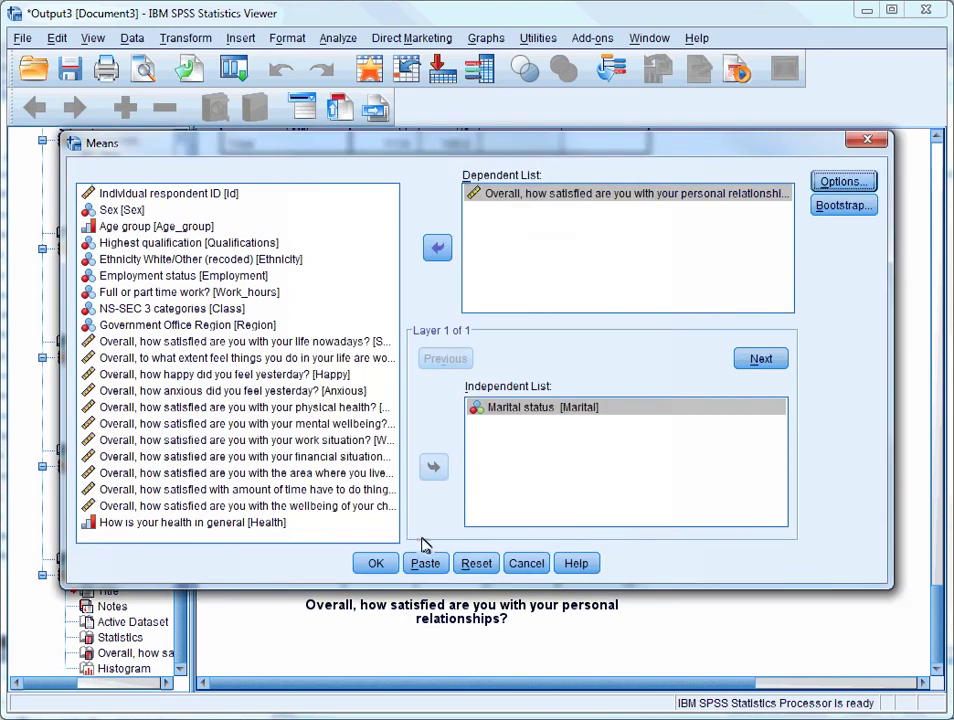
{"action": "left_click", "coordinate": [381, 563]}
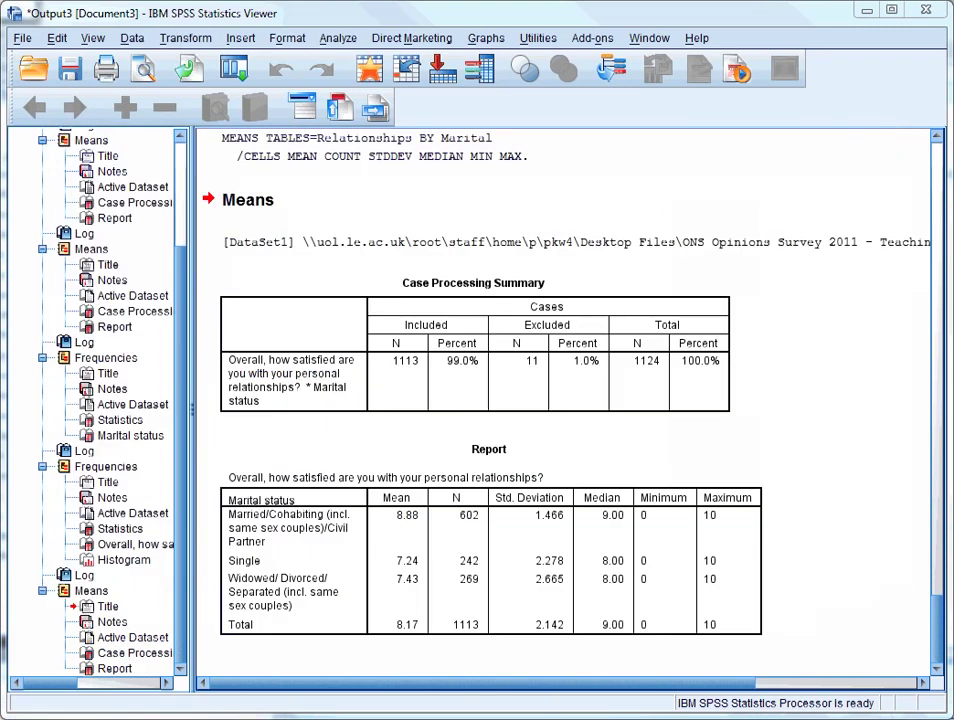